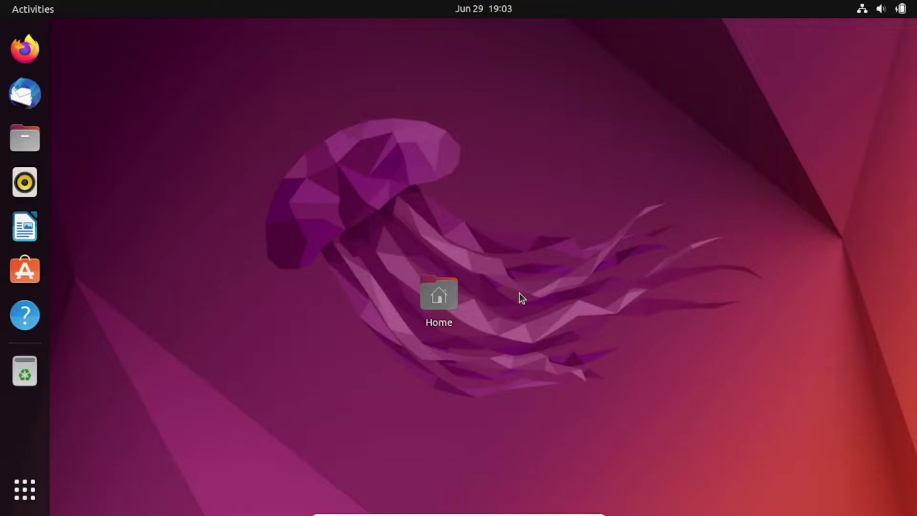
- Open a terminal from the application overview and switch to the root user with su
{"action": "key", "text": "super+a"}
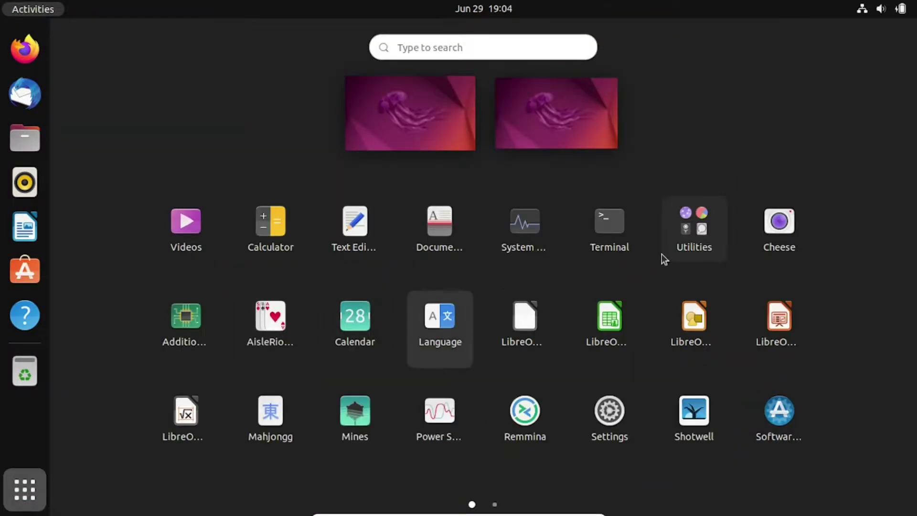
{"action": "left_click", "coordinate": [614, 219]}
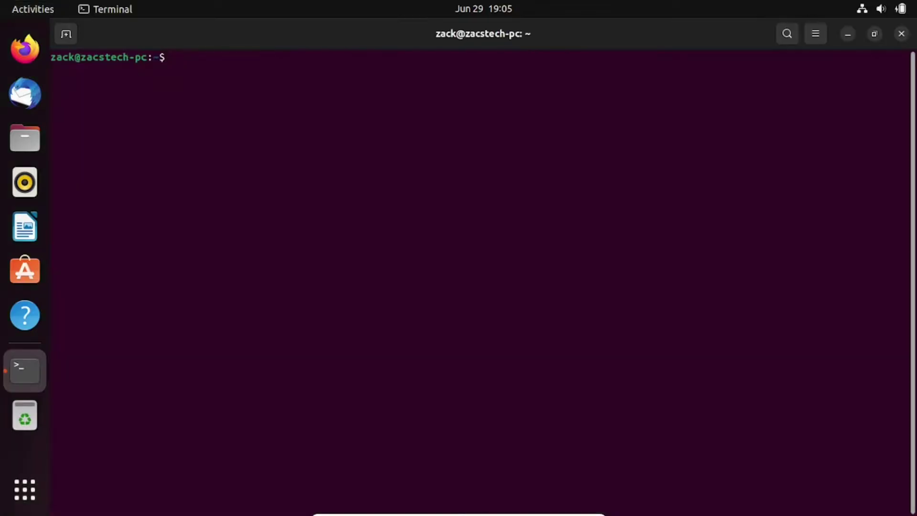
{"action": "type", "text": "su"}
{"action": "key", "text": "Return"}
{"action": "key", "text": "Return"}
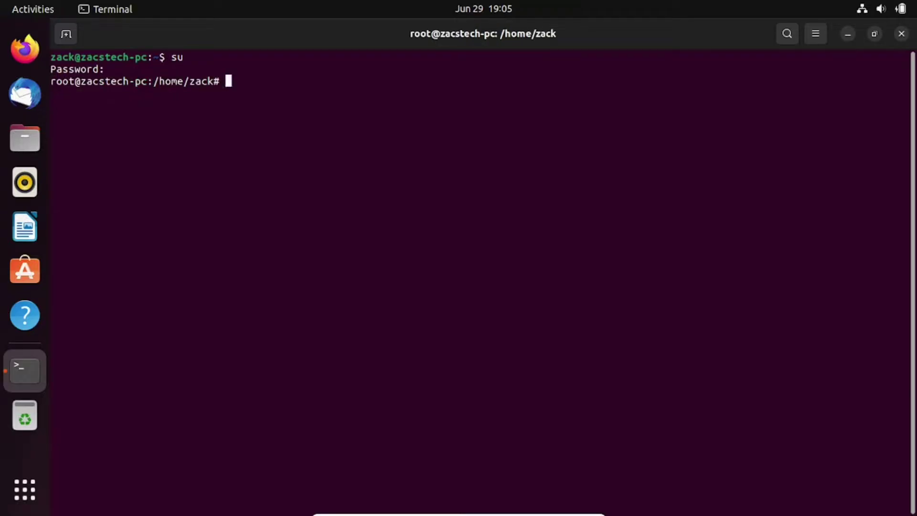
- Refresh the package lists with sudo apt update, then clear the screen
{"action": "type", "text": "sudo apt update"}
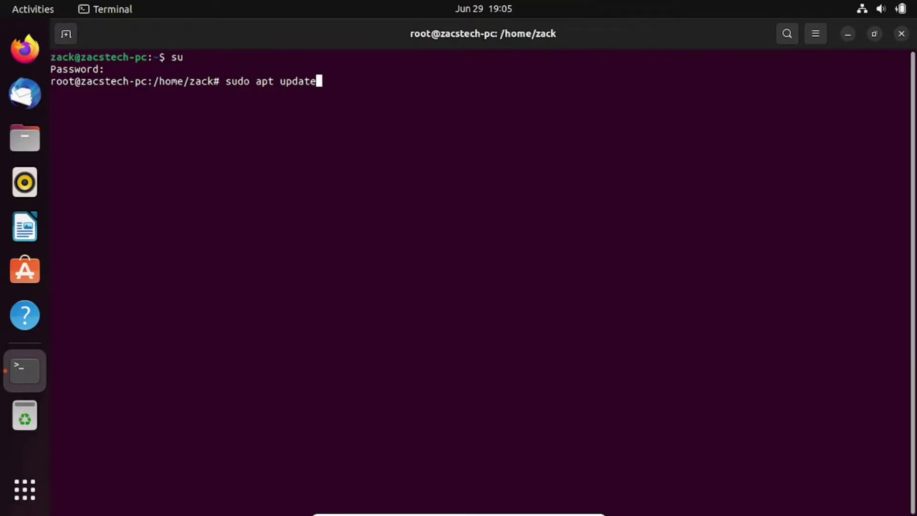
{"action": "key", "text": "Return"}
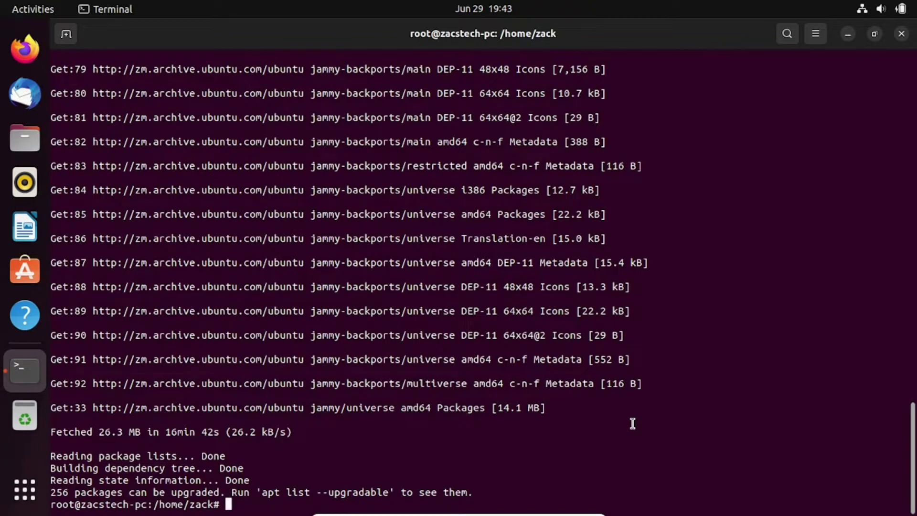
{"action": "type", "text": "clear"}
{"action": "key", "text": "Return"}
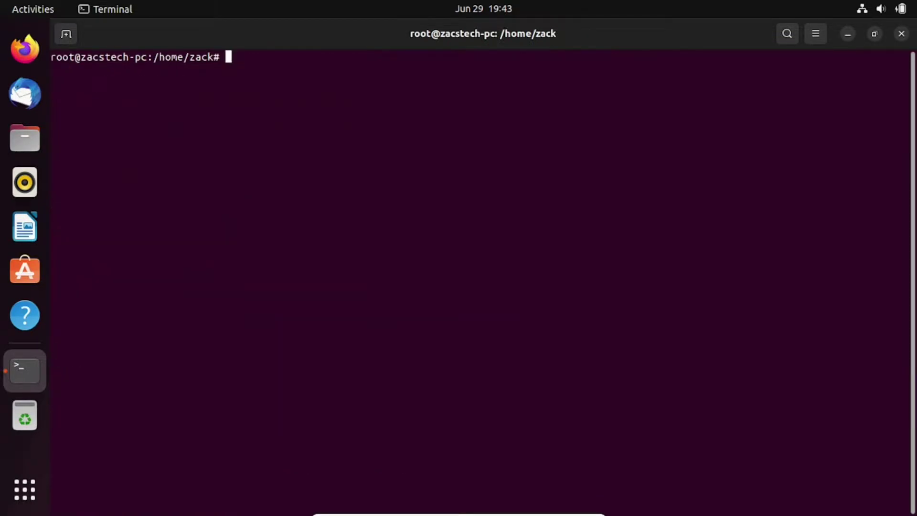
- Run sudo apt upgrade on the 253 packages, answer y to continue, and type su
{"action": "type", "text": "sudo apt upgrad"}
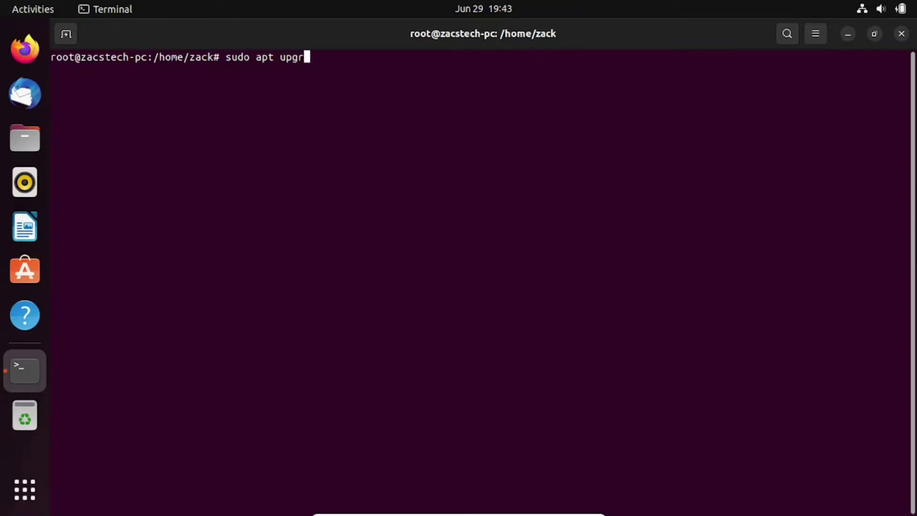
{"action": "type", "text": "e"}
{"action": "key", "text": "Return"}
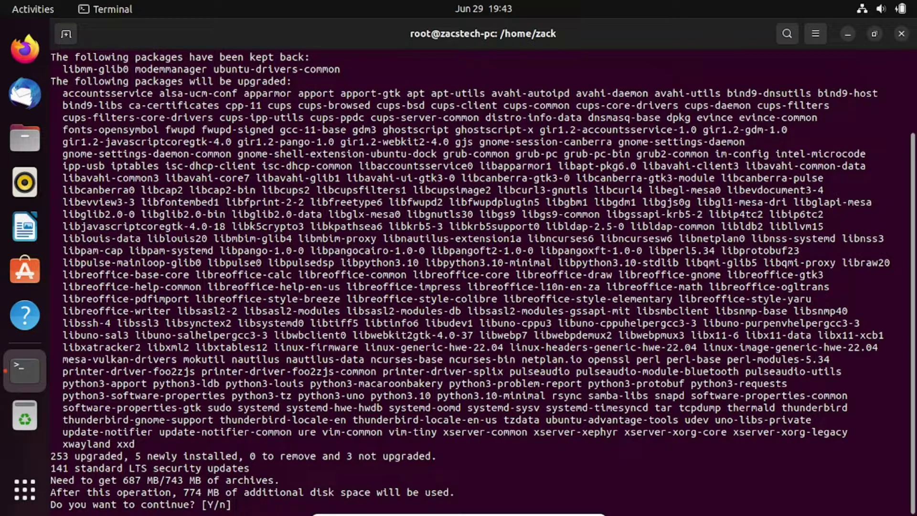
{"action": "type", "text": "y"}
{"action": "key", "text": "Return"}
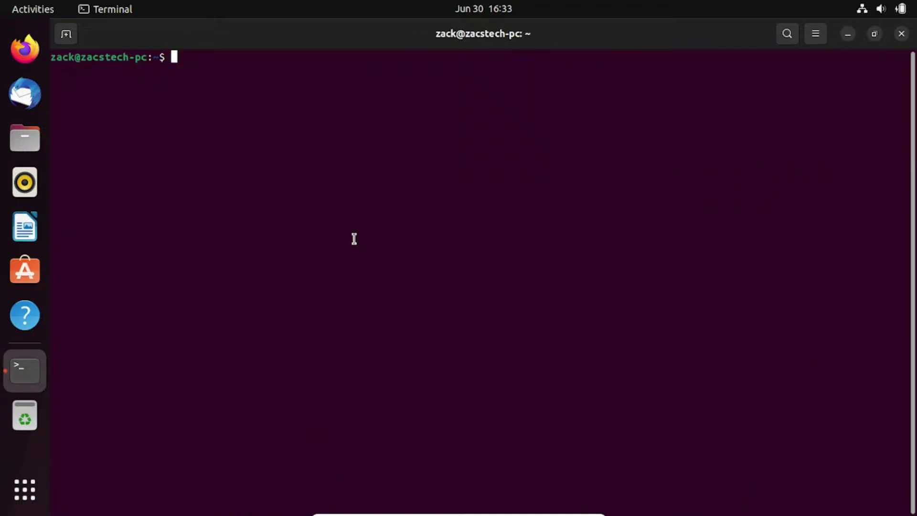
{"action": "type", "text": "su"}
- Become root again and run a pasted sudo ubuntu-drivers list command
{"action": "key", "text": "Return"}
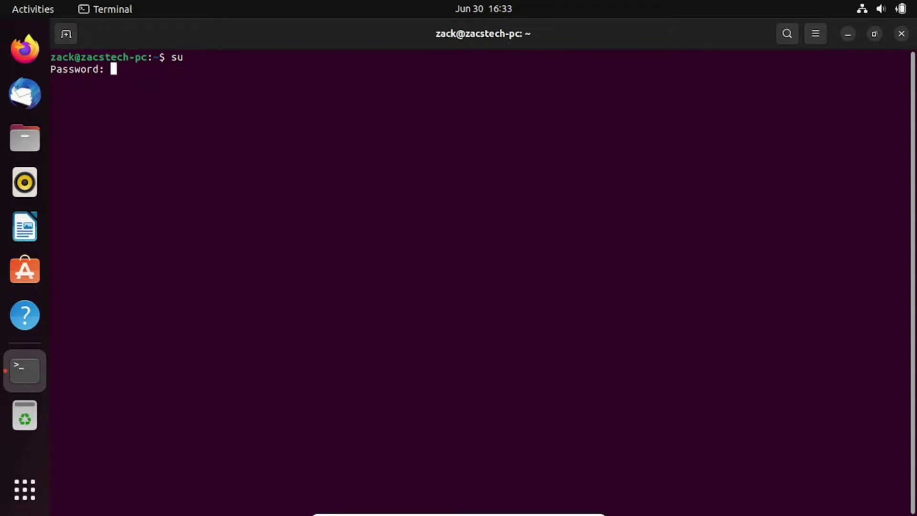
{"action": "key", "text": "Return"}
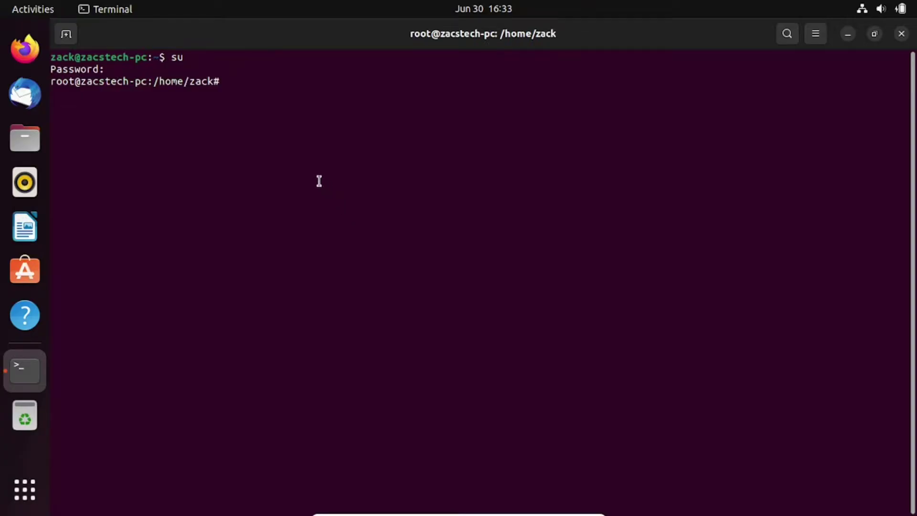
{"action": "right_click", "coordinate": [282, 109]}
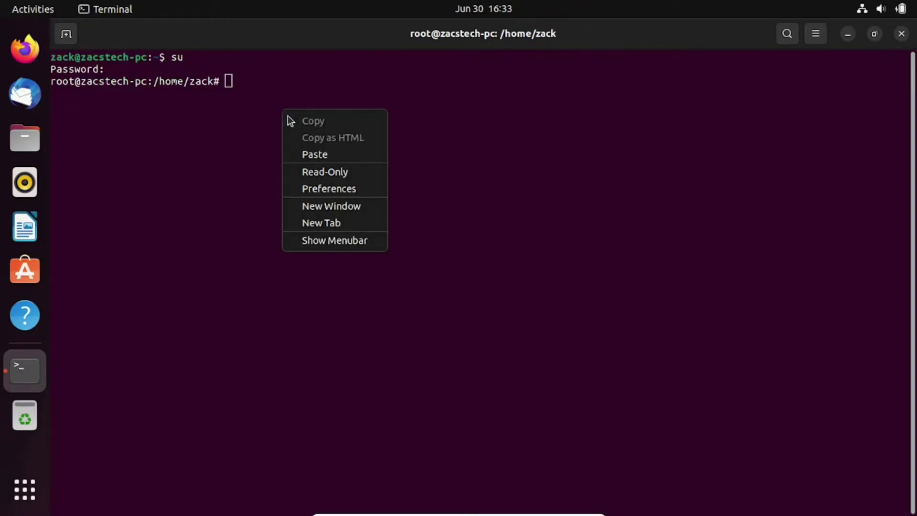
{"action": "left_click", "coordinate": [314, 153]}
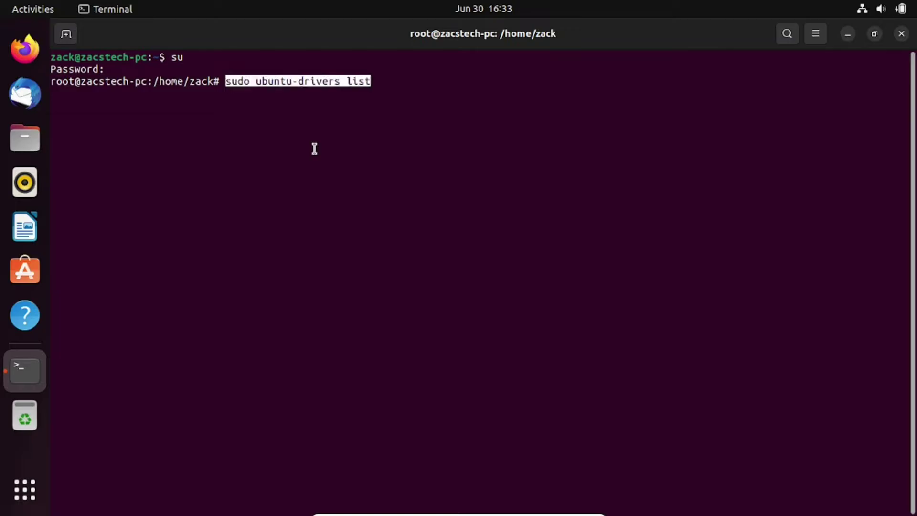
{"action": "key", "text": "End"}
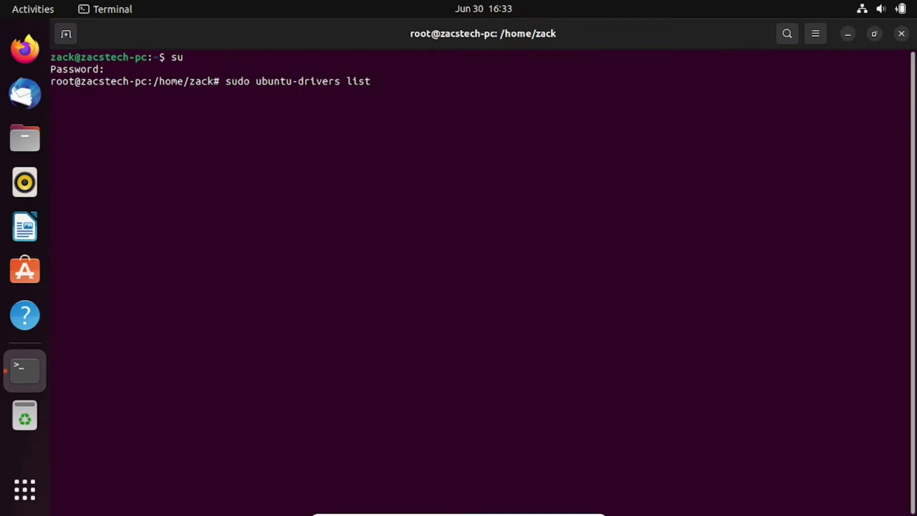
{"action": "key", "text": "Return"}
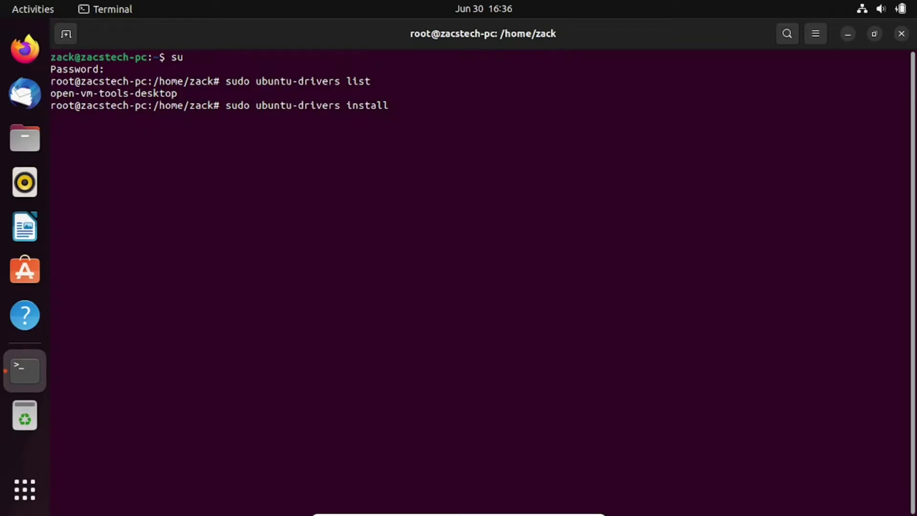
- Run sudo ubuntu-drivers install to install the recommended open-vm-tools-desktop driver
{"action": "key", "text": "Return"}
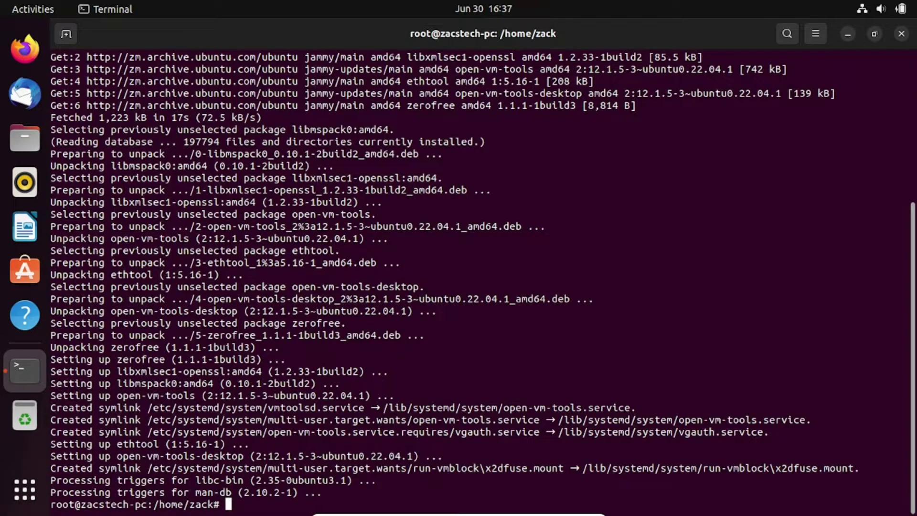
- Clear the screen and compose sudo ubuntu-drivers install nvidia-driver-530 at the prompt
{"action": "type", "text": "cle"}
{"action": "type", "text": "ar"}
{"action": "key", "text": "Return"}
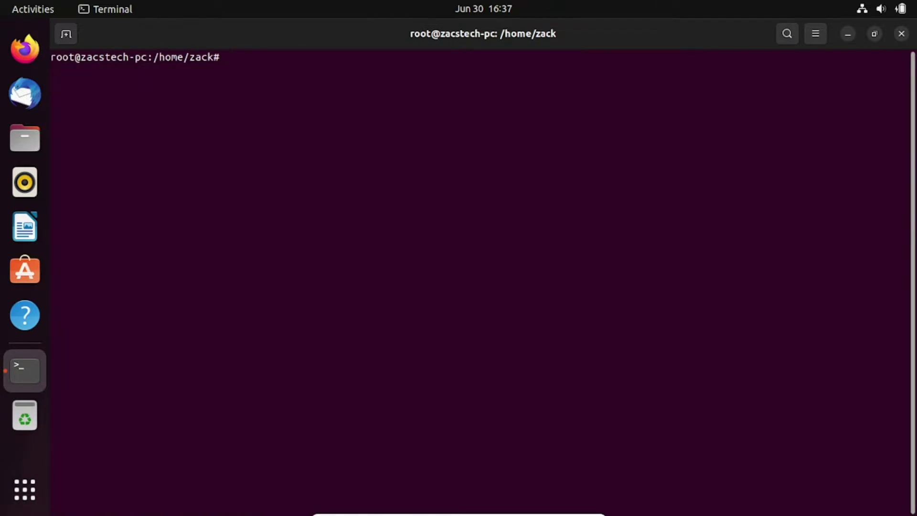
{"action": "type", "text": "sudo ubuntu-drivers install driver-name"}
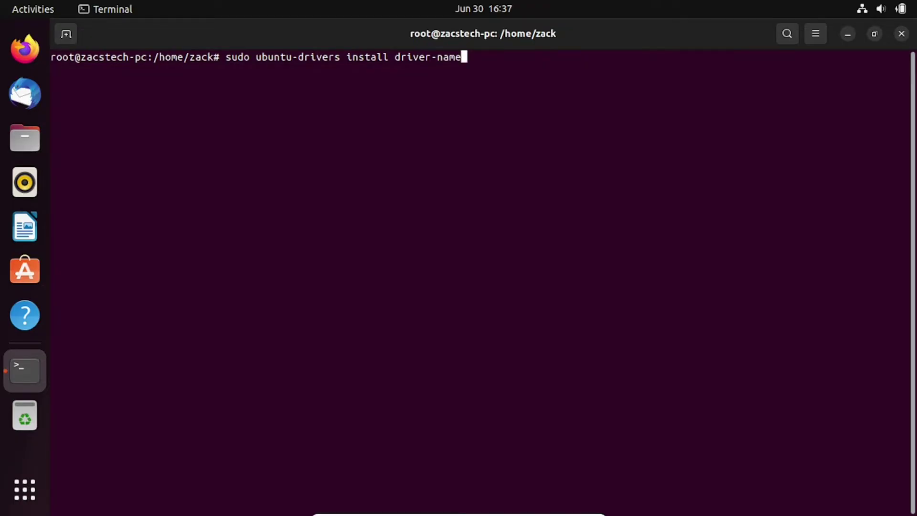
{"action": "key", "text": "BackSpace"}
{"action": "key", "text": "BackSpace"}
{"action": "key", "text": "BackSpace"}
{"action": "key", "text": "BackSpace"}
{"action": "key", "text": "BackSpace"}
{"action": "key", "text": "BackSpace"}
{"action": "key", "text": "BackSpace"}
{"action": "key", "text": "BackSpace"}
{"action": "key", "text": "BackSpace"}
{"action": "key", "text": "BackSpace"}
{"action": "key", "text": "BackSpace"}
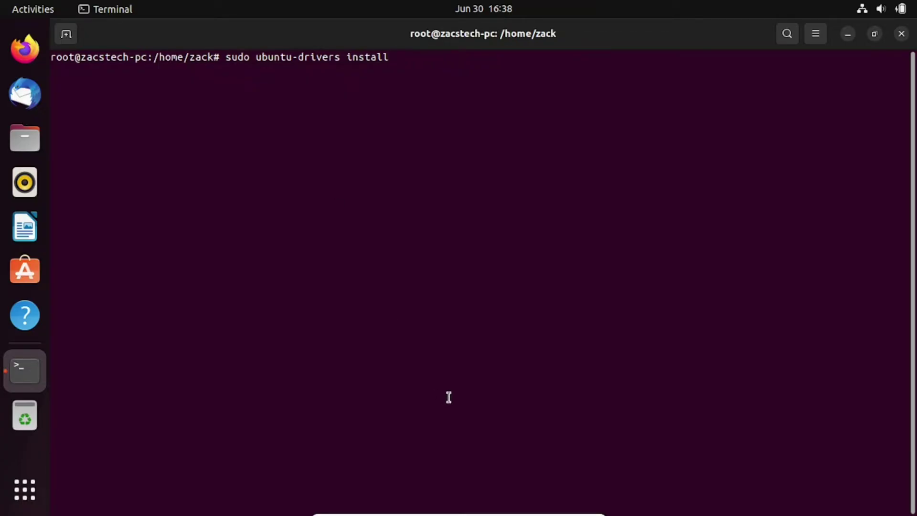
{"action": "right_click", "coordinate": [421, 68]}
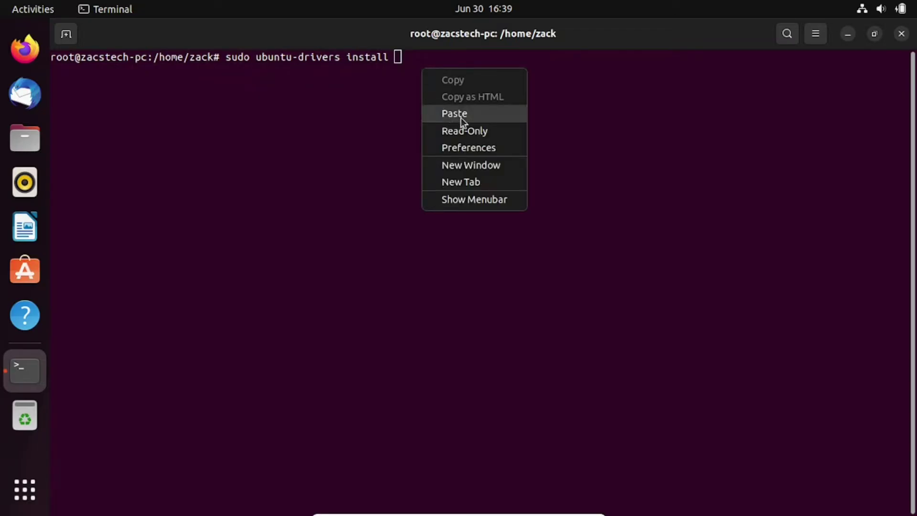
{"action": "left_click", "coordinate": [460, 114]}
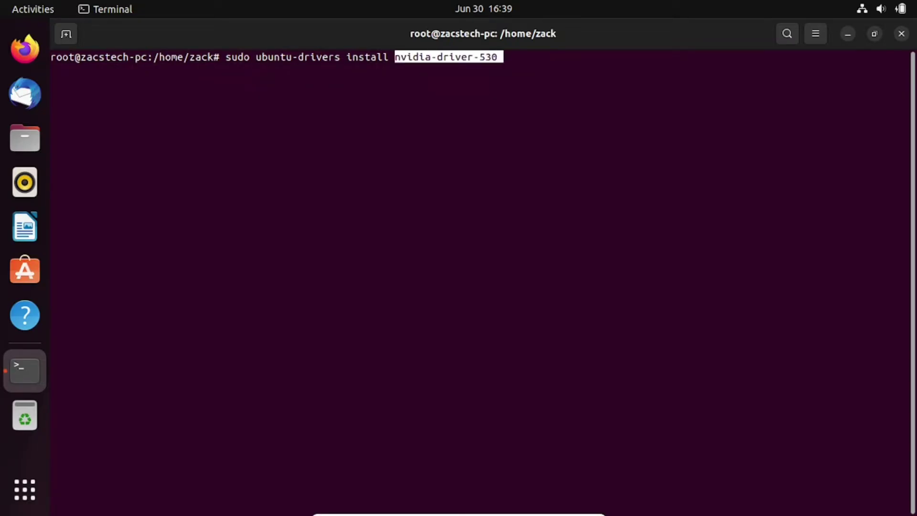
{"action": "key", "text": "End"}
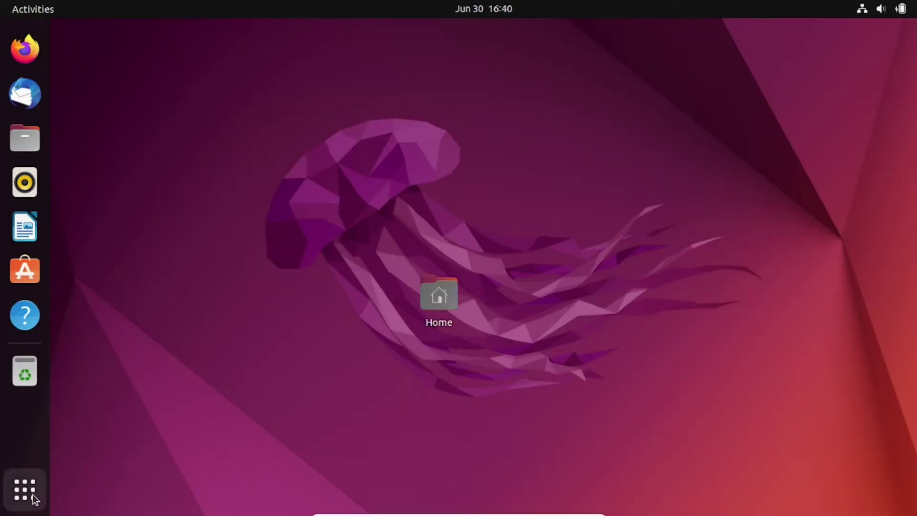
- Search the application overview for the Additional Drivers tool
{"action": "left_click", "coordinate": [32, 499]}
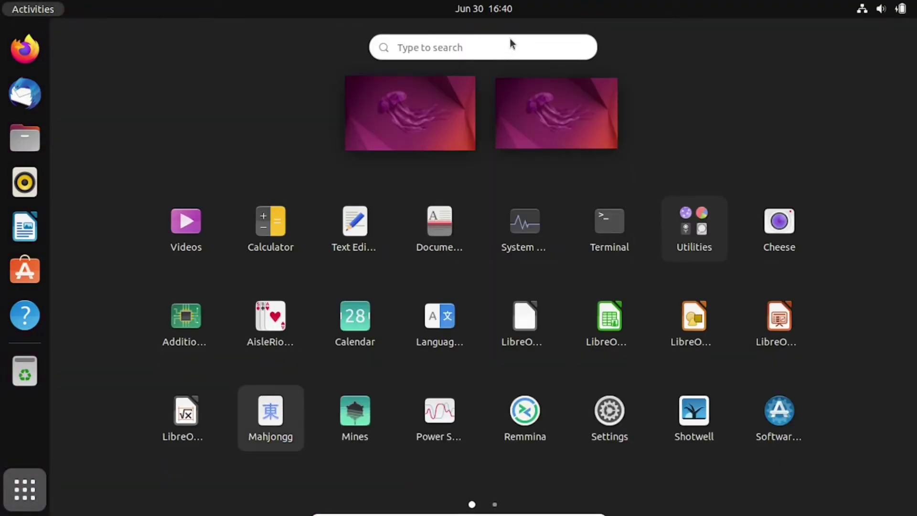
{"action": "left_click", "coordinate": [485, 45]}
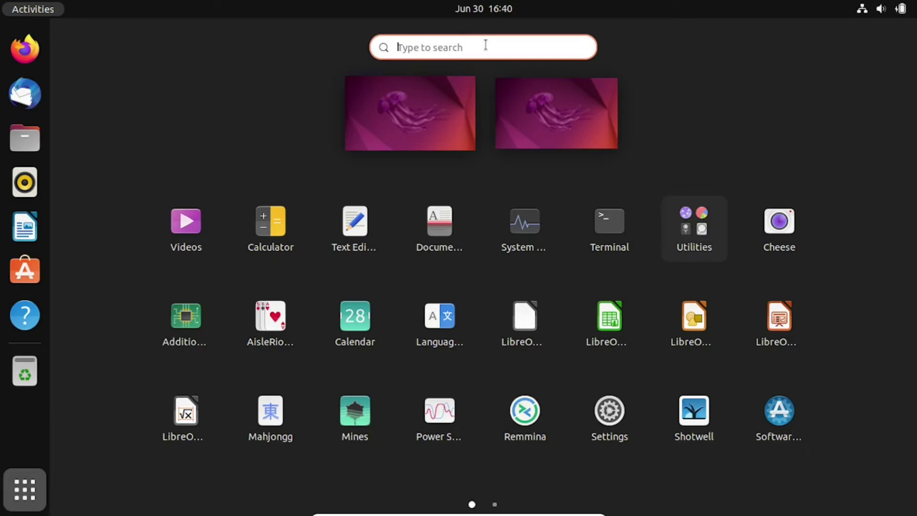
{"action": "type", "text": "al"}
{"action": "type", "text": "dd"}
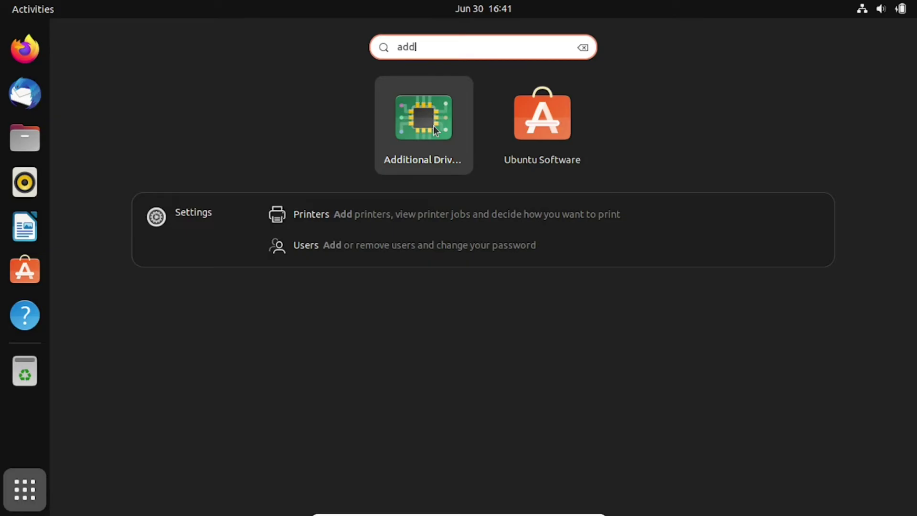
- Launch Additional Drivers from the results to list drivers for the GeForce GTX 1650
{"action": "left_click", "coordinate": [434, 125]}
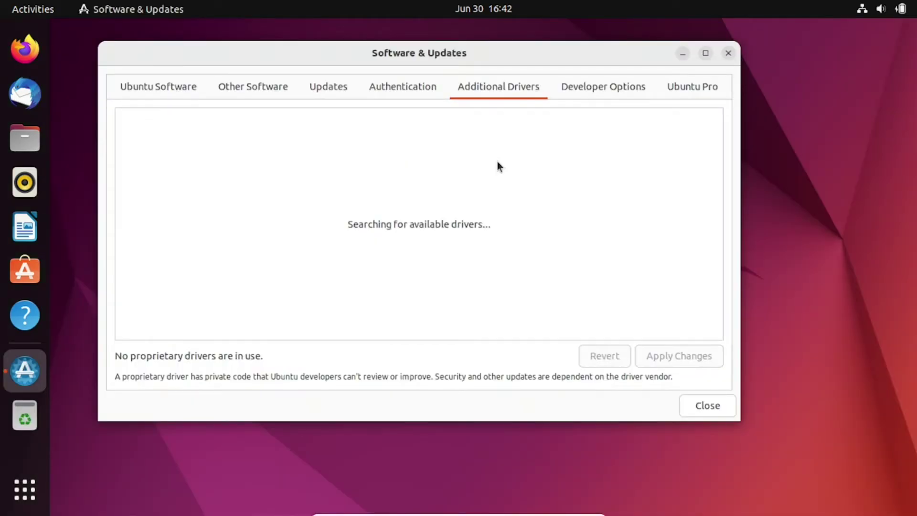